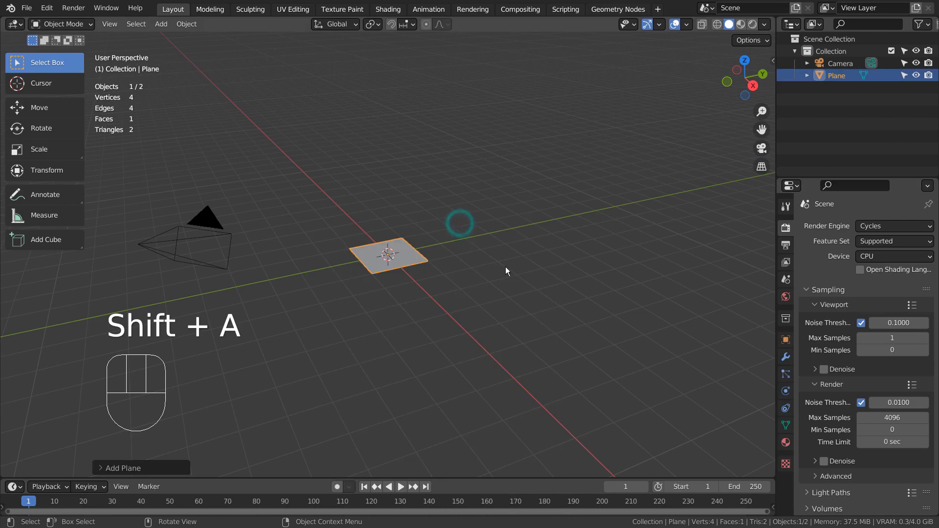
Switch to the Shading workspace, look at the plane from the top and create a new material for it.
{"action": "left_click", "coordinate": [396, 14]}
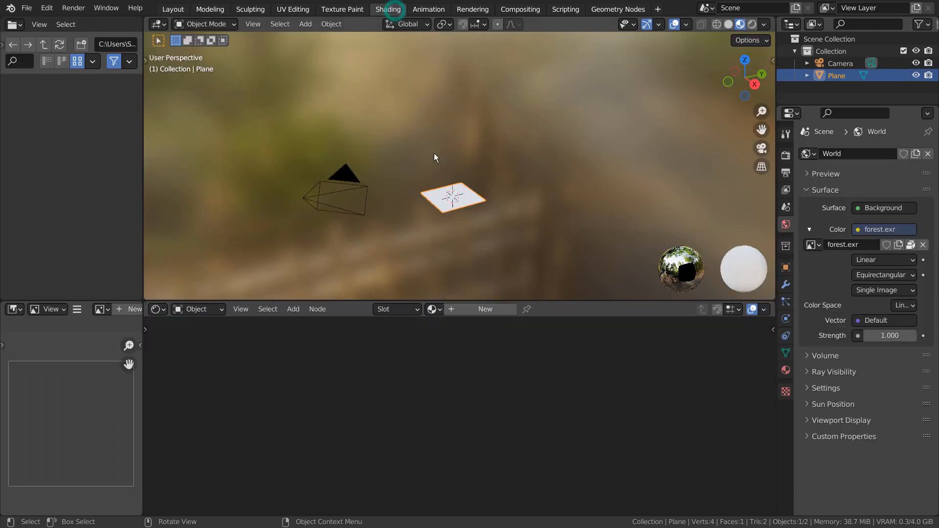
{"action": "key", "text": "KP_7"}
{"action": "scroll", "coordinate": [501, 193], "scroll_direction": "up", "scroll_amount": 9}
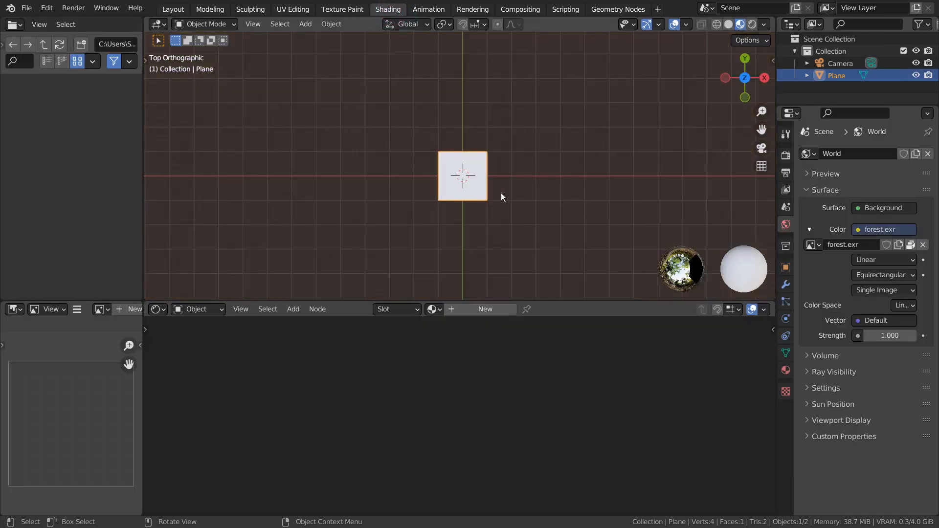
{"action": "middle_click_drag", "start_coordinate": [519, 171], "coordinate": [514, 149], "text": "shift"}
{"action": "left_click", "coordinate": [486, 308]}
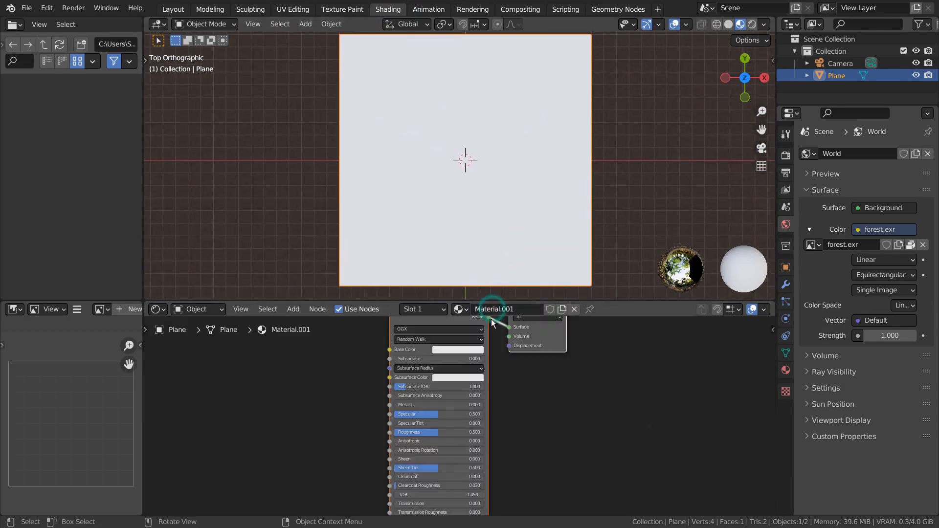
Add a ColorRamp node in front of the Principled BSDF.
{"action": "key", "text": "shift+a"}
{"action": "left_click", "coordinate": [297, 350]}
{"action": "type", "text": "color"}
{"action": "key", "text": "Return"}
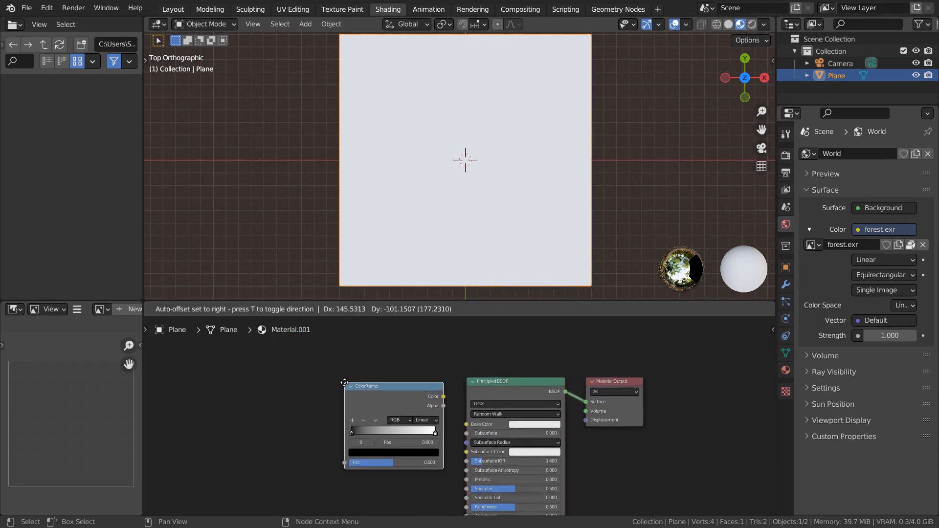
{"action": "left_click", "coordinate": [345, 378]}
Add a Voronoi Texture node in front of the ColorRamp.
{"action": "key", "text": "shift+a"}
{"action": "left_click", "coordinate": [245, 390]}
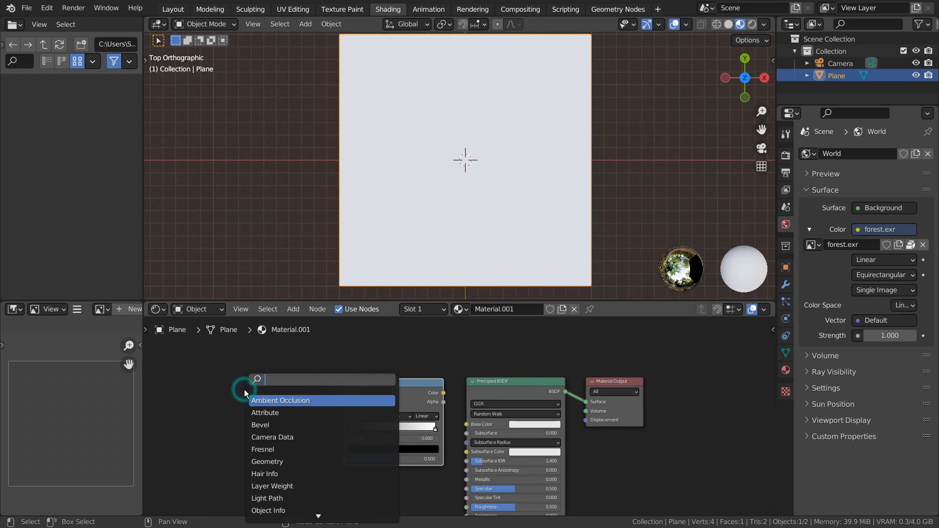
{"action": "type", "text": "vo"}
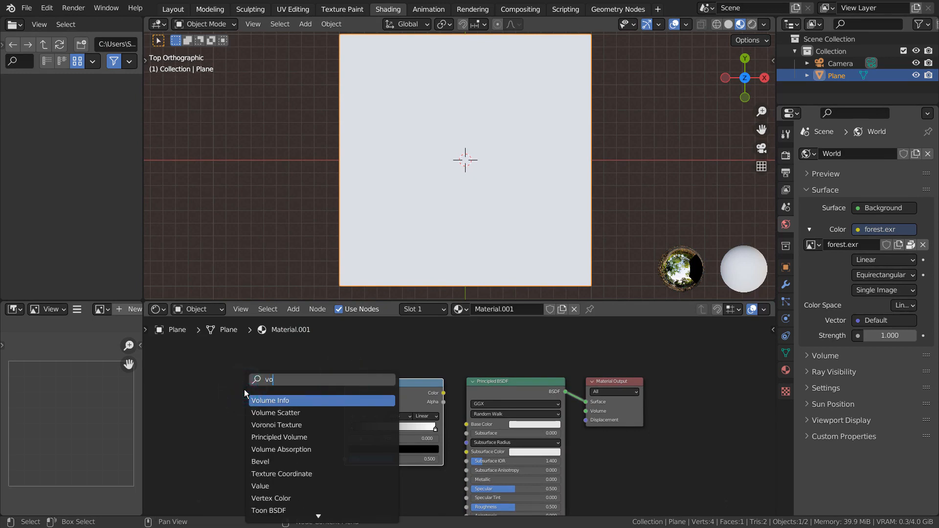
{"action": "left_click", "coordinate": [273, 425]}
{"action": "left_click", "coordinate": [296, 412]}
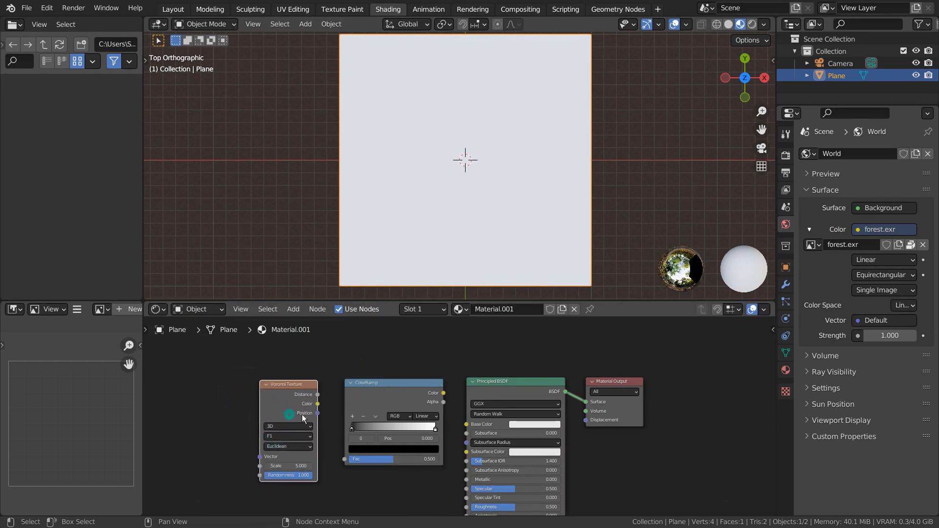
Link the ColorRamp's Color to the shader's Base Color and the Voronoi Texture's Color to the ColorRamp's Fac.
{"action": "left_click_drag", "start_coordinate": [444, 393], "coordinate": [468, 423]}
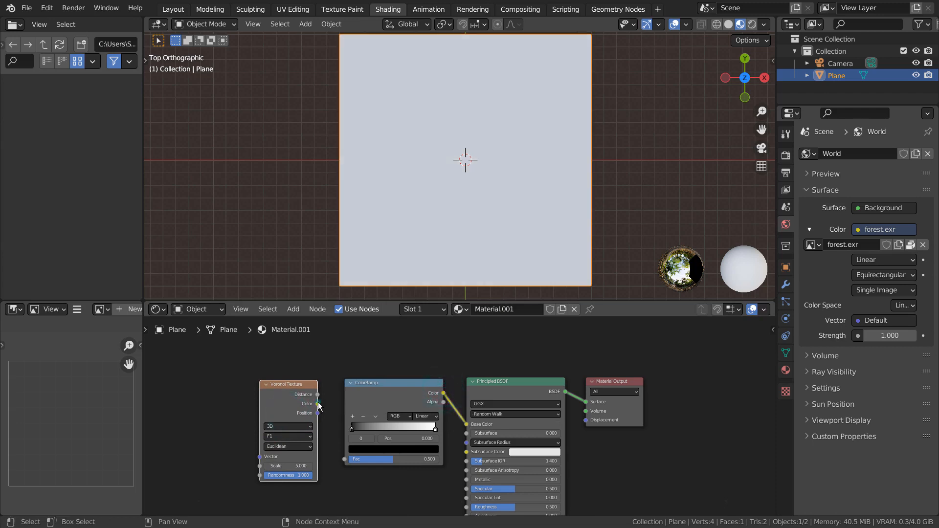
{"action": "left_click_drag", "start_coordinate": [318, 404], "coordinate": [344, 458]}
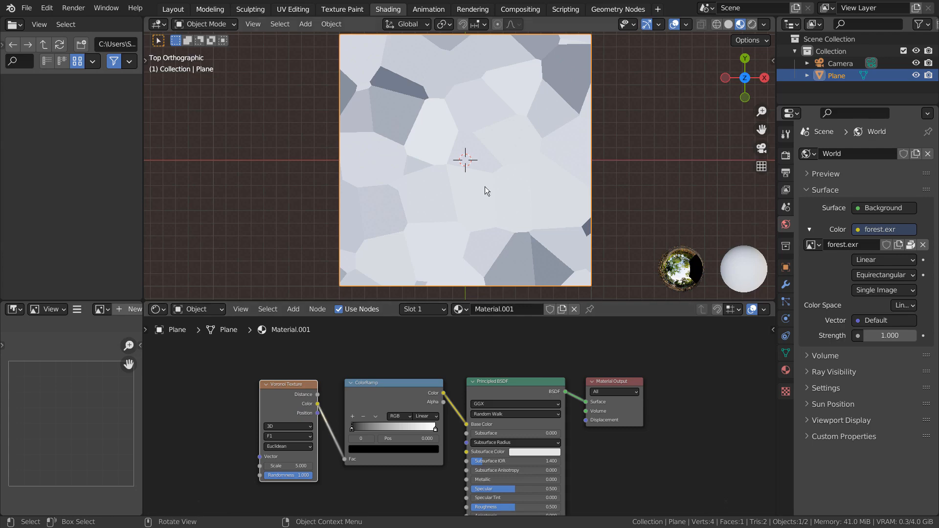
{"action": "middle_click_drag", "start_coordinate": [485, 186], "coordinate": [471, 202]}
{"action": "key", "text": "KP_7"}
Set the Voronoi Texture to Minkowski distance with scale 90.6, and try exponent 11.7 before undoing that change.
{"action": "left_click", "coordinate": [308, 447]}
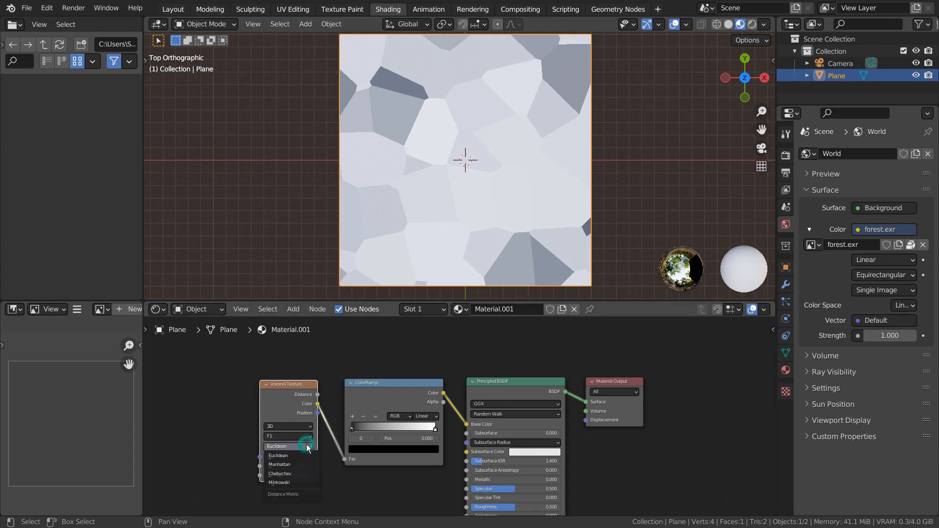
{"action": "left_click", "coordinate": [298, 484]}
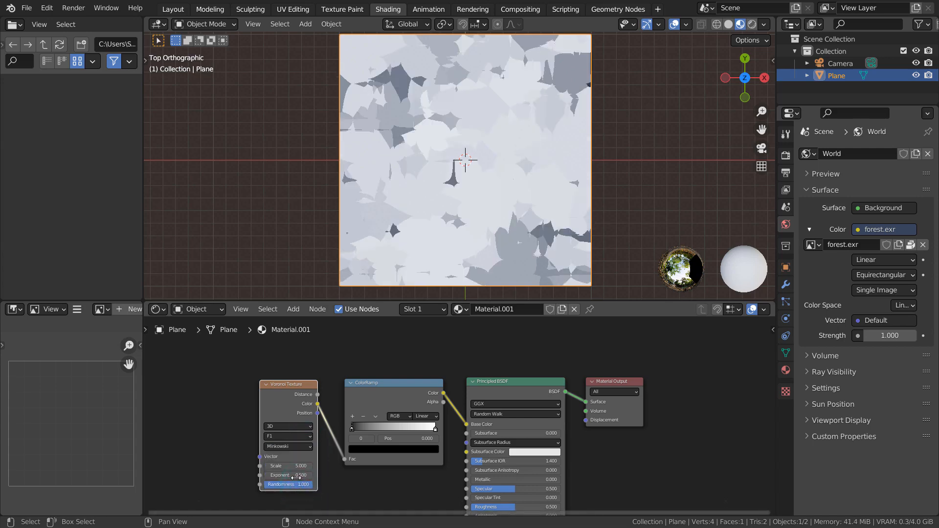
{"action": "left_click_drag", "start_coordinate": [276, 466], "coordinate": [489, 466]}
{"action": "left_click_drag", "start_coordinate": [282, 475], "coordinate": [371, 476]}
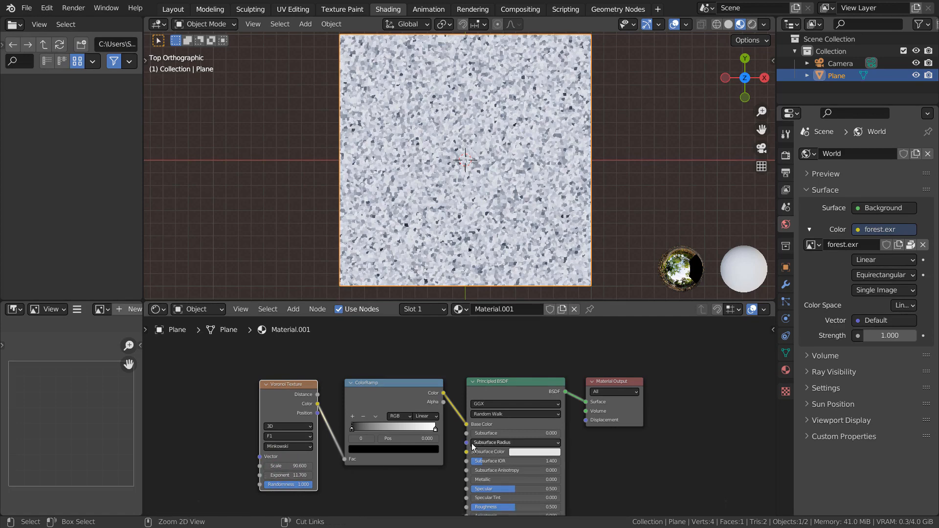
{"action": "key", "text": "ctrl+z"}
Link the Voronoi Distance output to the ColorRamp's Fac and arrange the ramp with white at 0.465 and black at 0.767.
{"action": "left_click_drag", "start_coordinate": [317, 395], "coordinate": [344, 460]}
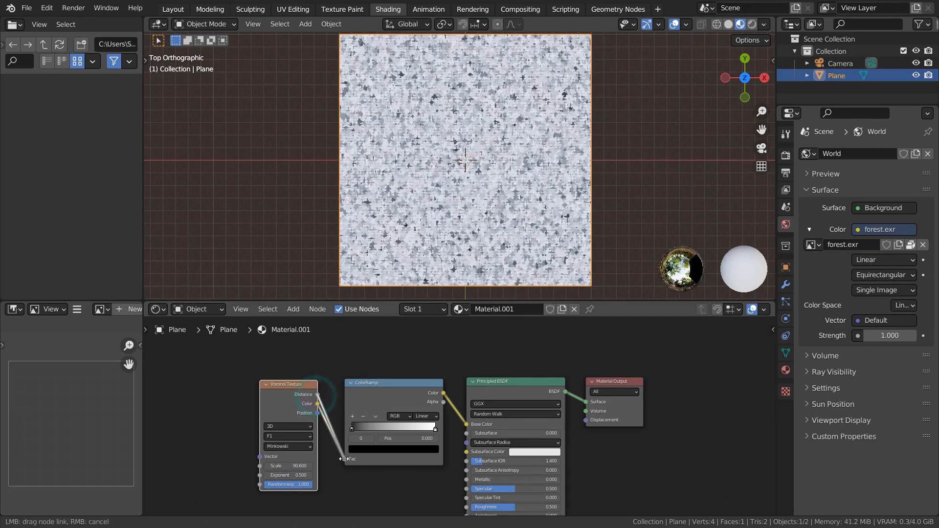
{"action": "scroll", "coordinate": [519, 143], "scroll_direction": "up", "scroll_amount": 5}
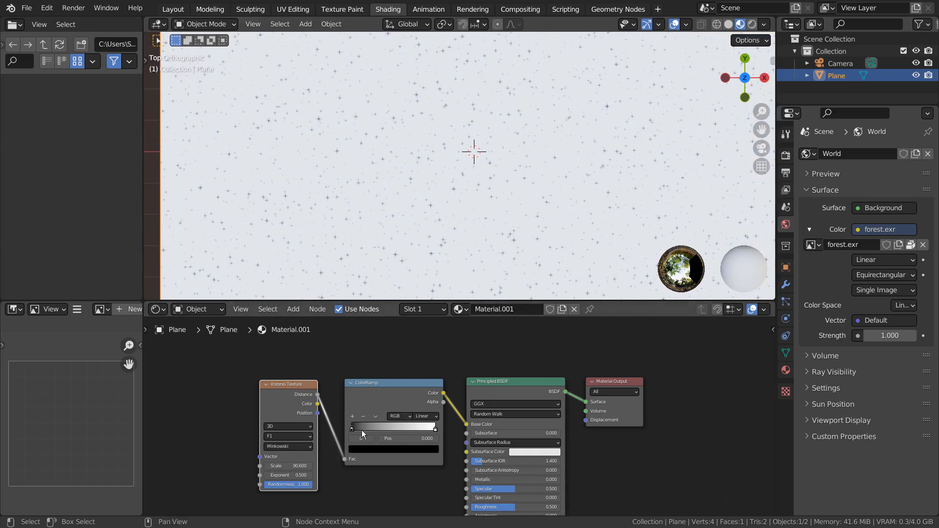
{"action": "left_click_drag", "start_coordinate": [352, 429], "coordinate": [323, 433]}
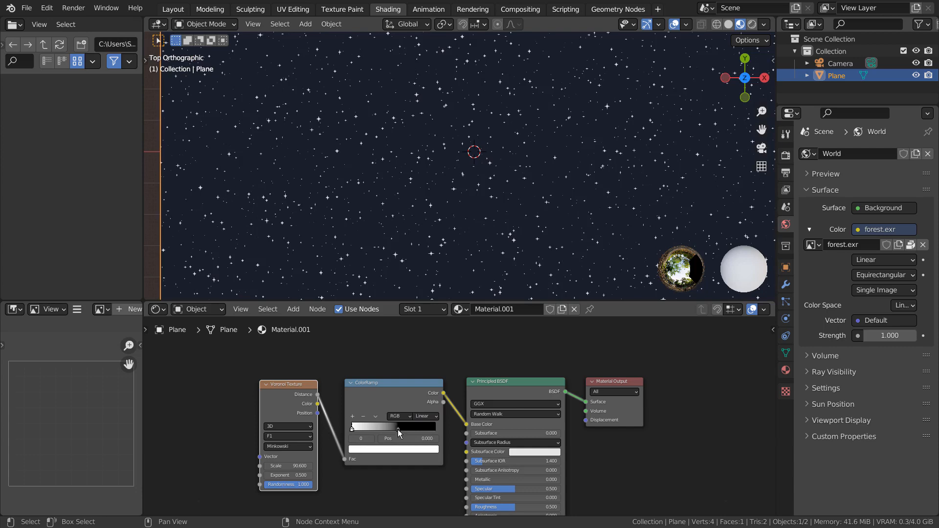
{"action": "left_click_drag", "start_coordinate": [397, 430], "coordinate": [423, 425]}
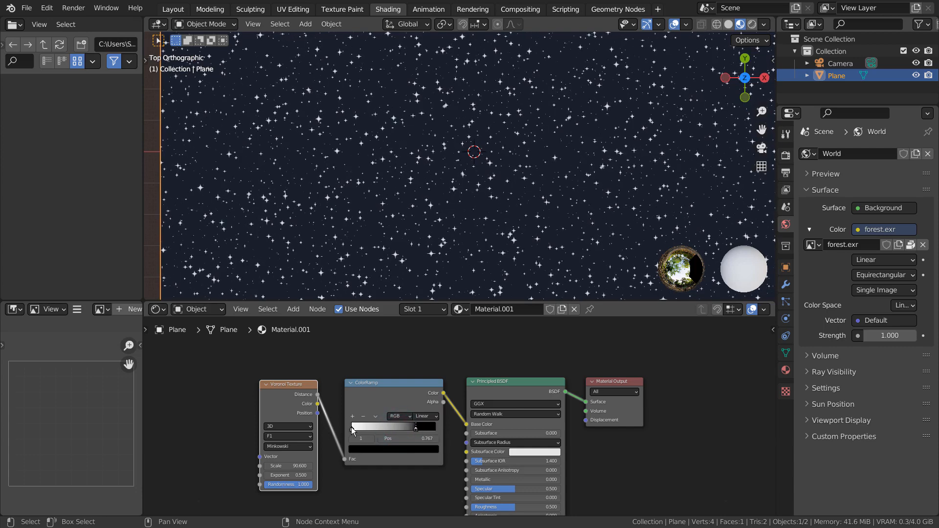
{"action": "left_click_drag", "start_coordinate": [352, 430], "coordinate": [394, 436]}
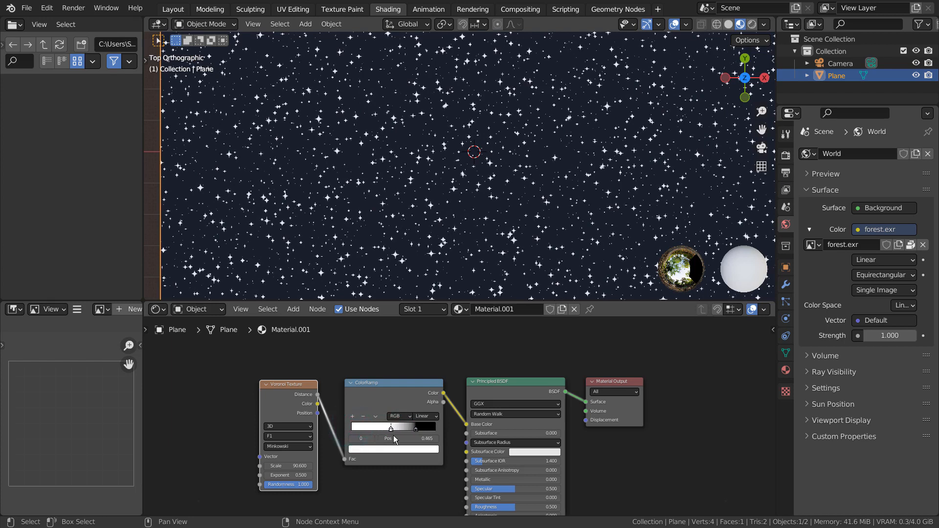
Colour the ramp's white stop yellow, and set the Voronoi Texture's scale to 93.3 and exponent to 0.4.
{"action": "left_click", "coordinate": [392, 449]}
{"action": "left_click_drag", "start_coordinate": [378, 379], "coordinate": [357, 377]}
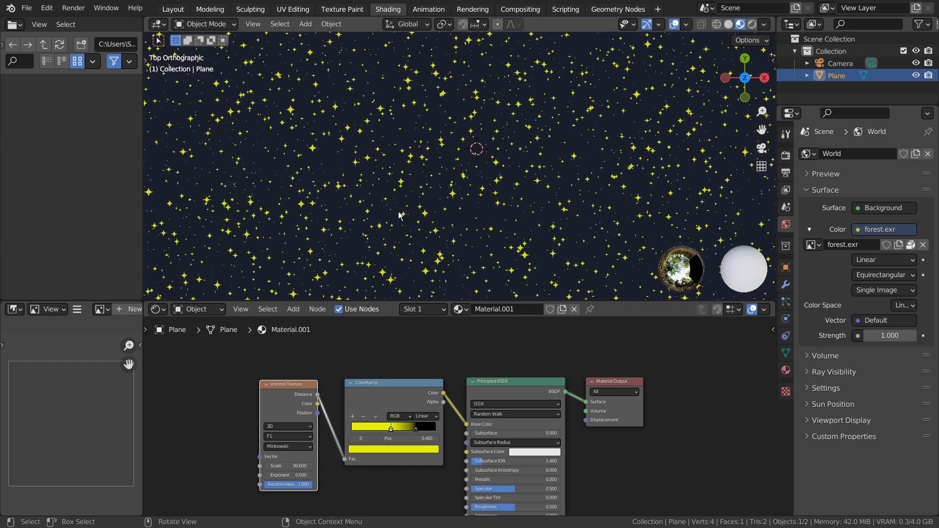
{"action": "mouse_move", "coordinate": [287, 465]}
{"action": "left_mouse_down"}
{"action": "mouse_move", "coordinate": [298, 475]}
{"action": "mouse_move", "coordinate": [289, 464]}
{"action": "mouse_move", "coordinate": [301, 460]}
{"action": "left_mouse_up"}
Try blue, cyan and a pale violet-blue as the colour of the ramp's yellow stop.
{"action": "left_click", "coordinate": [383, 449]}
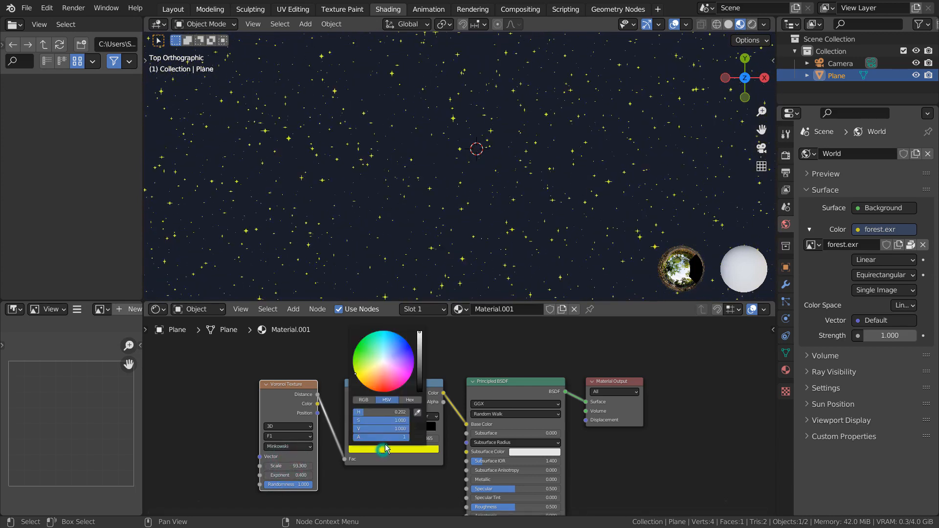
{"action": "left_click", "coordinate": [395, 332]}
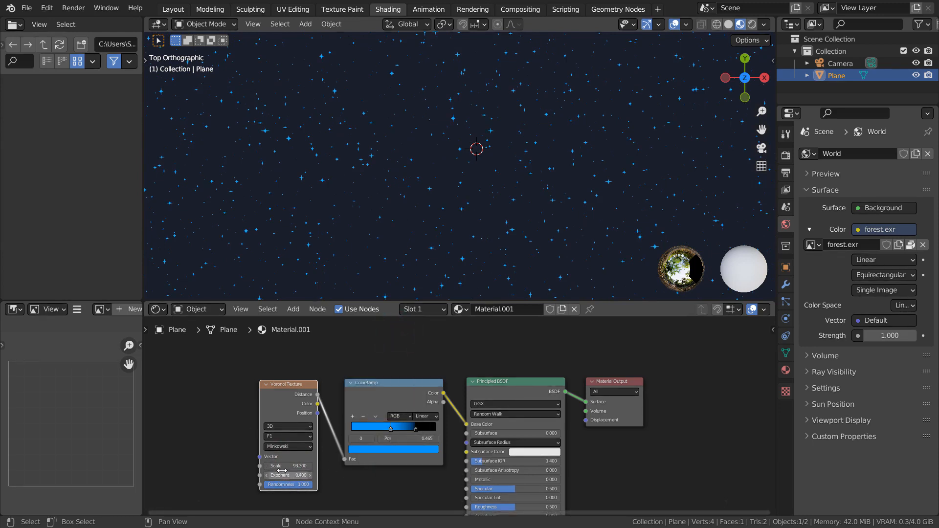
{"action": "mouse_move", "coordinate": [281, 475]}
{"action": "left_mouse_down"}
{"action": "mouse_move", "coordinate": [296, 474]}
{"action": "mouse_move", "coordinate": [282, 473]}
{"action": "left_mouse_up"}
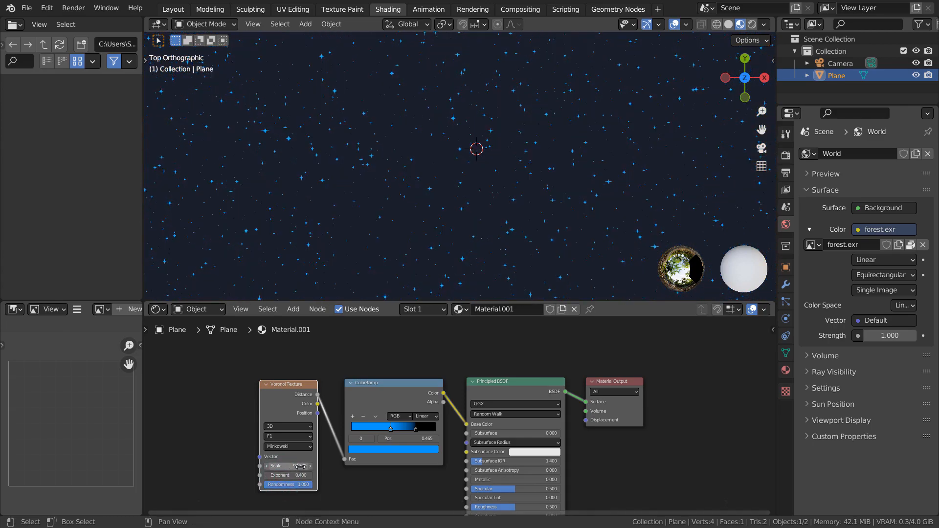
{"action": "left_click", "coordinate": [383, 448]}
{"action": "left_click", "coordinate": [385, 345]}
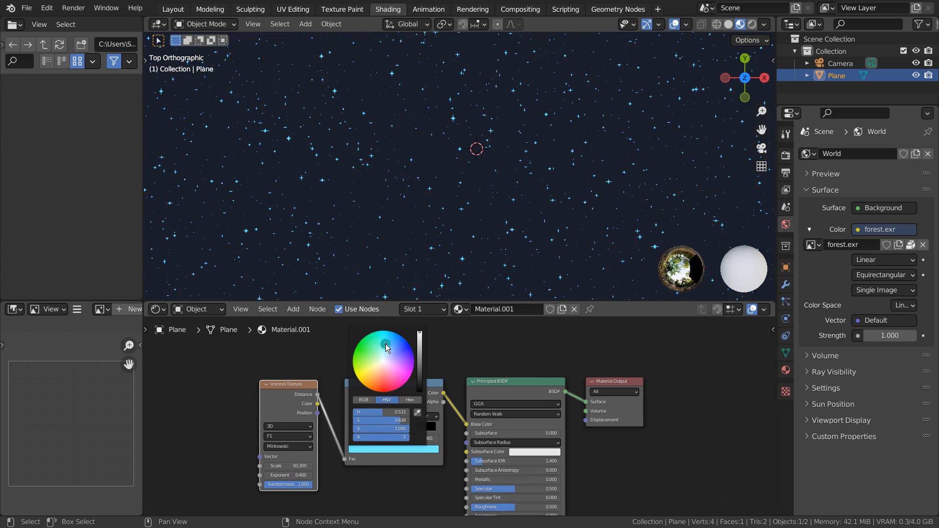
{"action": "left_click_drag", "start_coordinate": [386, 345], "coordinate": [394, 355]}
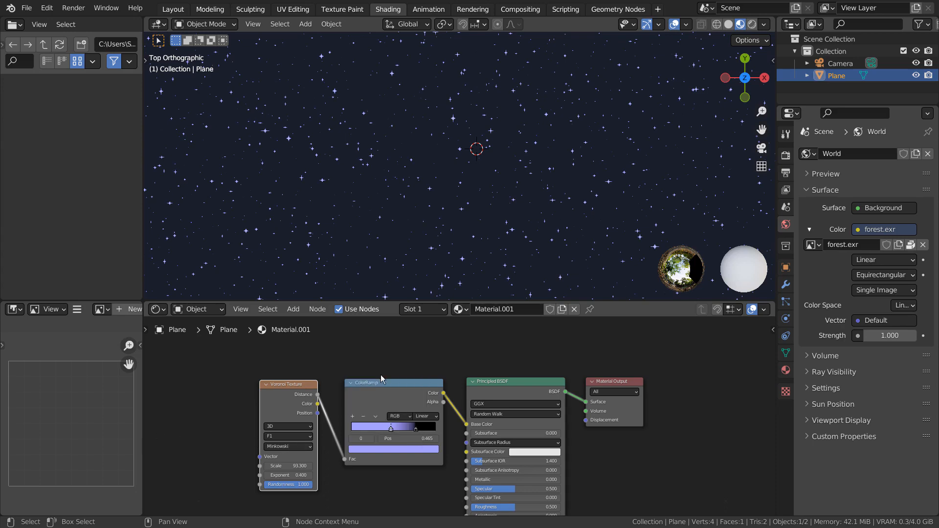
{"action": "scroll", "coordinate": [420, 236], "scroll_direction": "up", "scroll_amount": 5}
{"action": "scroll", "coordinate": [420, 236], "scroll_direction": "down", "scroll_amount": 4}
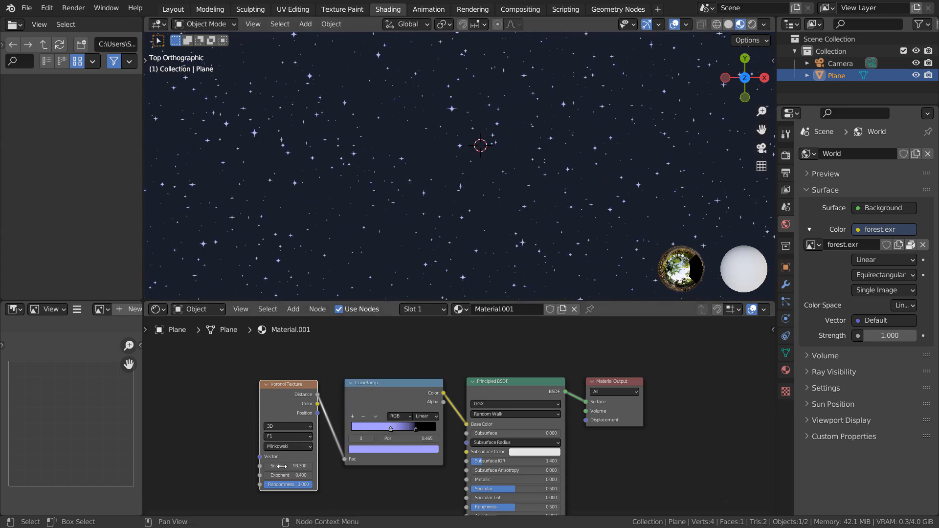
{"action": "left_click_drag", "start_coordinate": [281, 466], "coordinate": [287, 466], "text": "shift"}
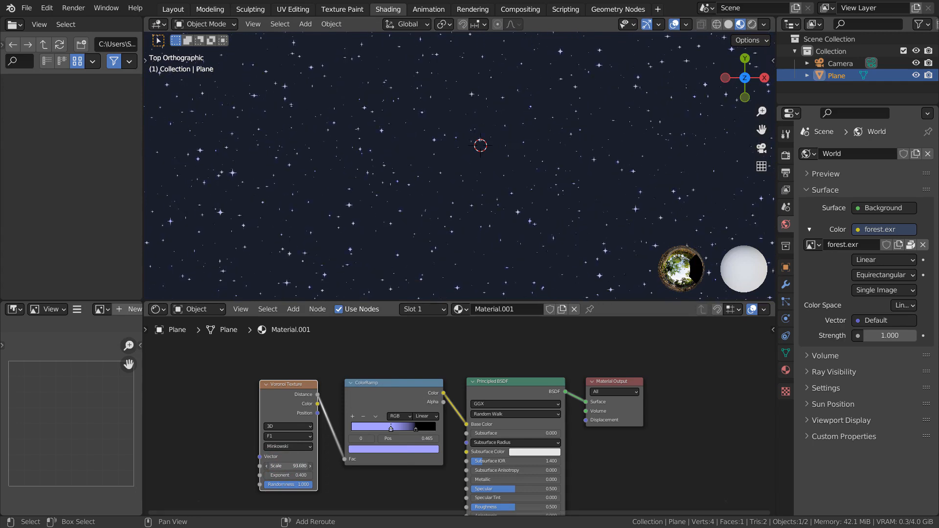
{"action": "key", "text": "Escape"}
Hide the viewport overlays, vary the Voronoi scale to preview twinkling down to about 92.9, and set the exponent to 0.56.
{"action": "left_click", "coordinate": [674, 24]}
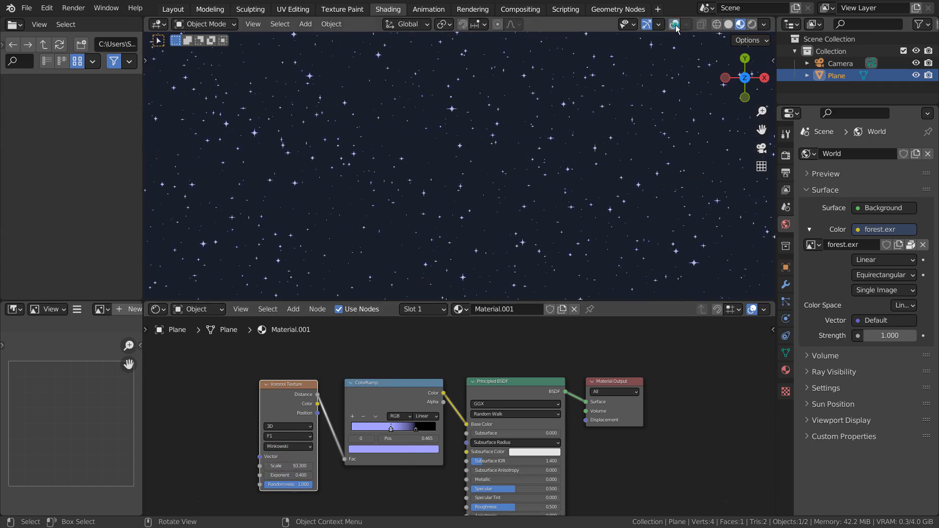
{"action": "left_click_drag", "start_coordinate": [285, 466], "coordinate": [282, 466], "text": "shift"}
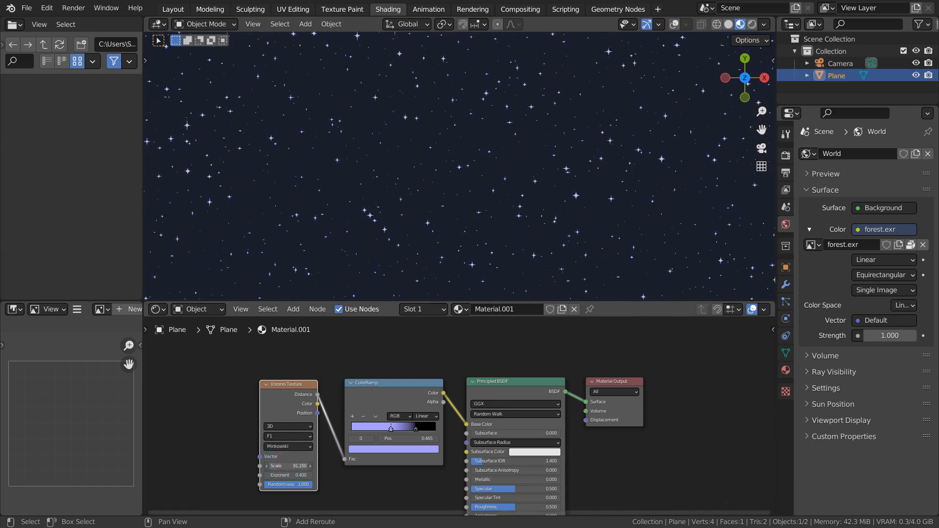
{"action": "left_click_drag", "start_coordinate": [282, 466], "coordinate": [316, 465], "text": "shift"}
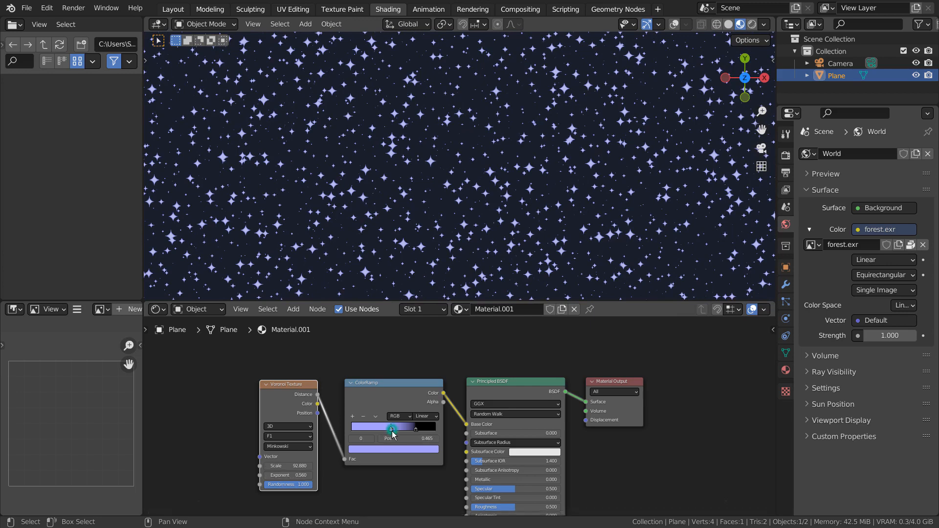
Recolour the ramp's violet-blue stop light blue and set the Voronoi Texture's exponent to 0.38.
{"action": "left_click", "coordinate": [392, 449]}
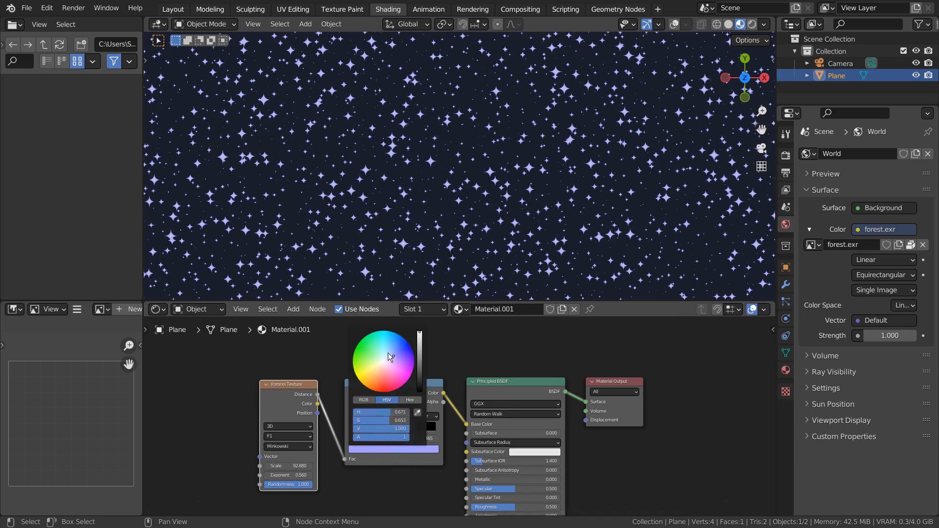
{"action": "left_click_drag", "start_coordinate": [388, 354], "coordinate": [389, 351]}
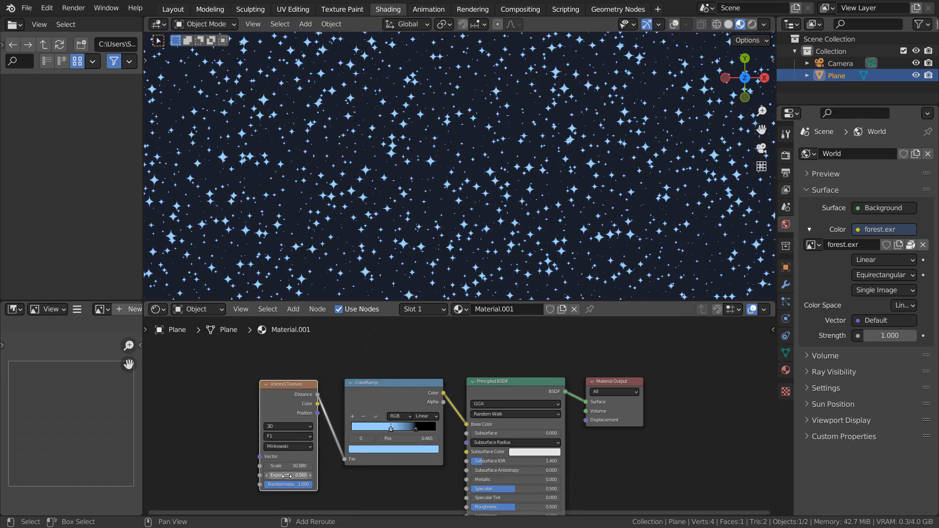
{"action": "left_click_drag", "start_coordinate": [286, 475], "coordinate": [269, 476]}
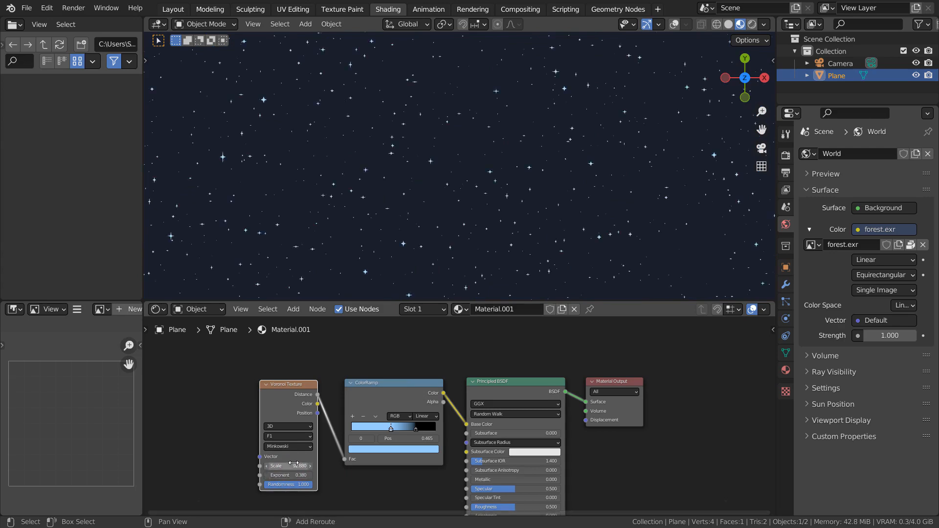
Set the Voronoi Texture's scale to 93.26 and insert a keyframe for it at frame 1.
{"action": "left_click_drag", "start_coordinate": [290, 466], "coordinate": [295, 465]}
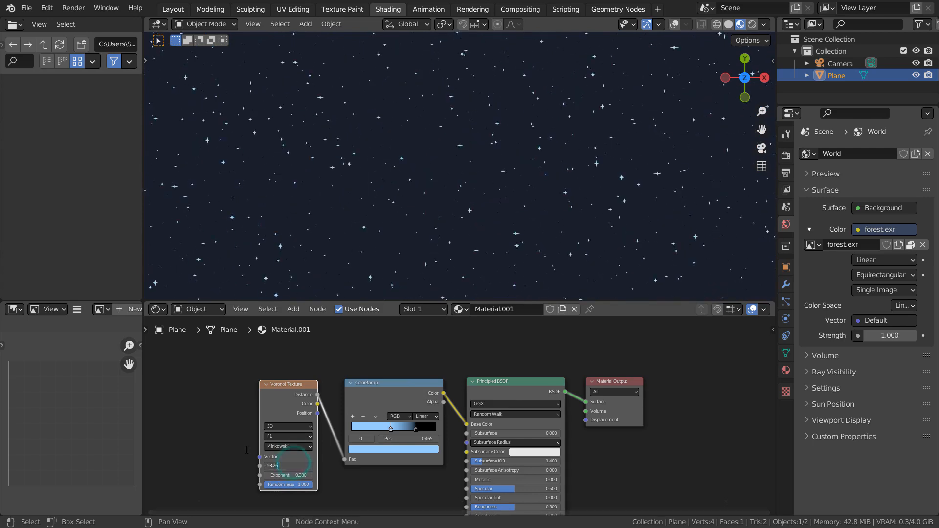
{"action": "key", "text": "i"}
Move the timeline's current frame to 250 in the Layout workspace and return to the Shading workspace.
{"action": "left_click", "coordinate": [181, 9]}
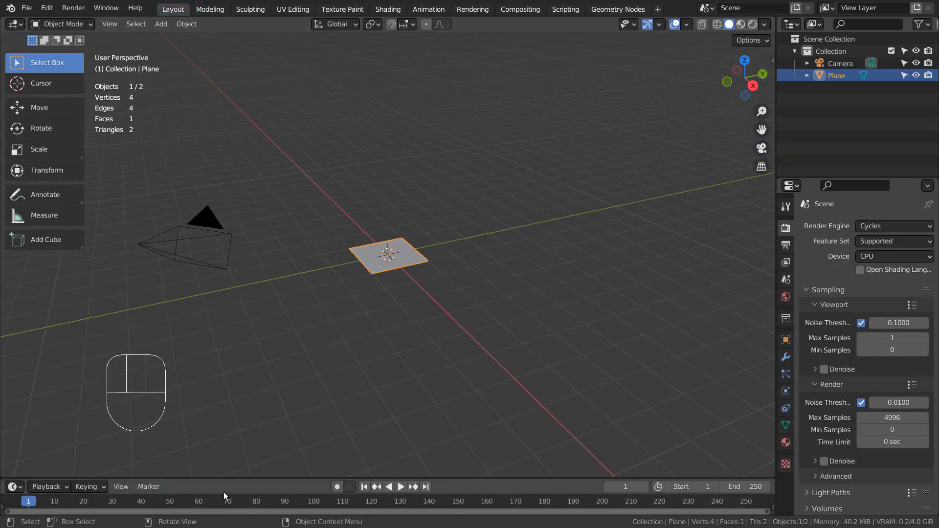
{"action": "left_click", "coordinate": [750, 501]}
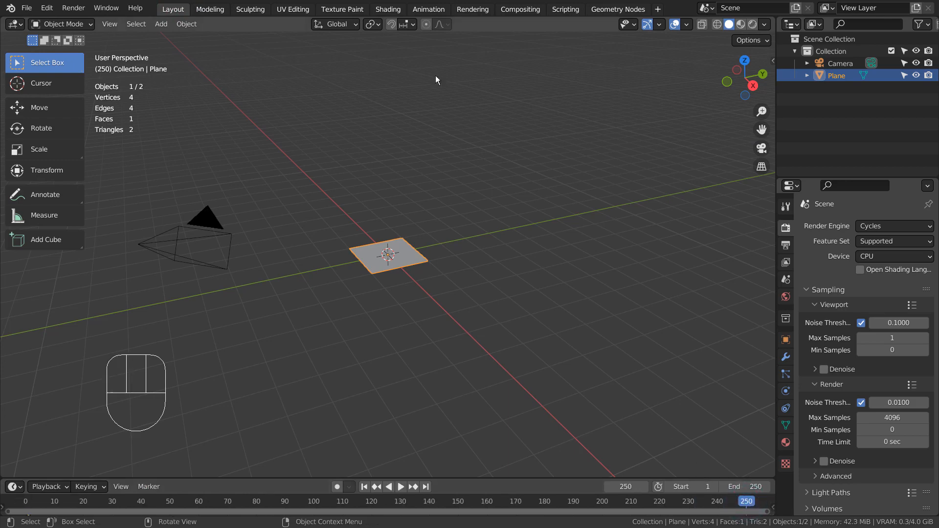
{"action": "left_click", "coordinate": [389, 9]}
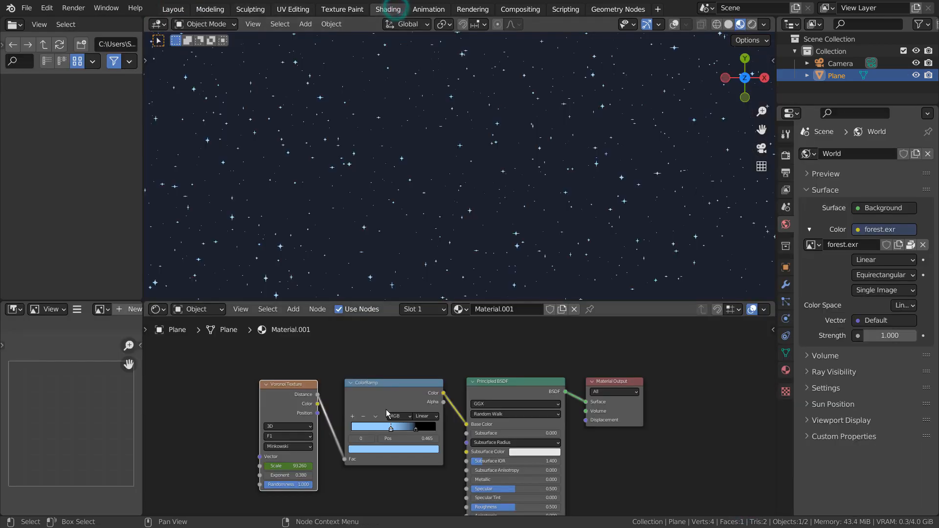
Set the Voronoi Texture's scale to 95.46 and insert a keyframe for it at frame 250.
{"action": "left_click", "coordinate": [282, 466]}
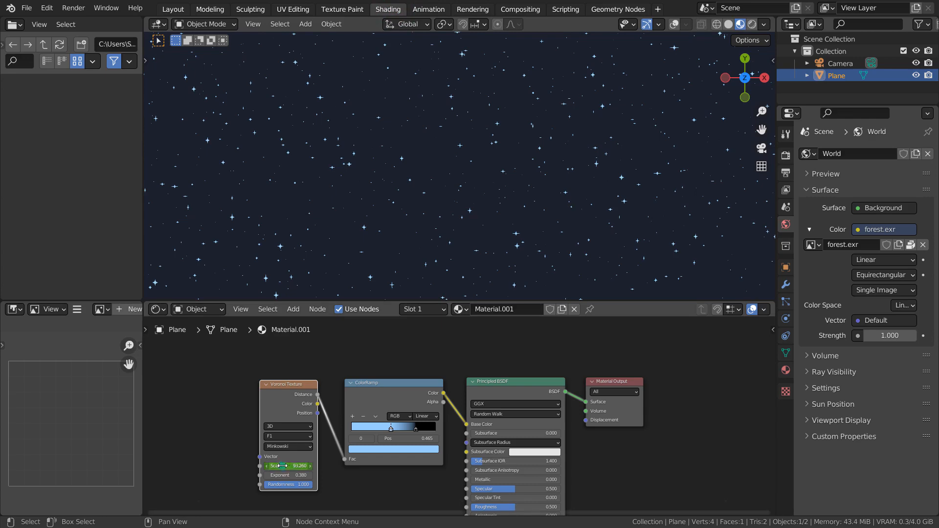
{"action": "left_click_drag", "start_coordinate": [282, 466], "coordinate": [296, 466]}
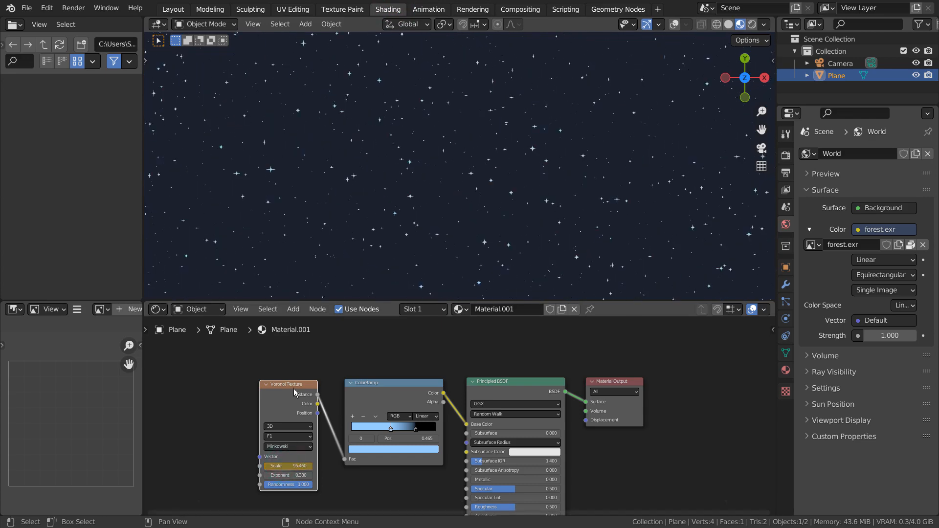
Return the timeline to frame 1 in the Layout workspace and play the animation in the Shading workspace to preview the twinkling stars.
{"action": "left_click", "coordinate": [173, 9]}
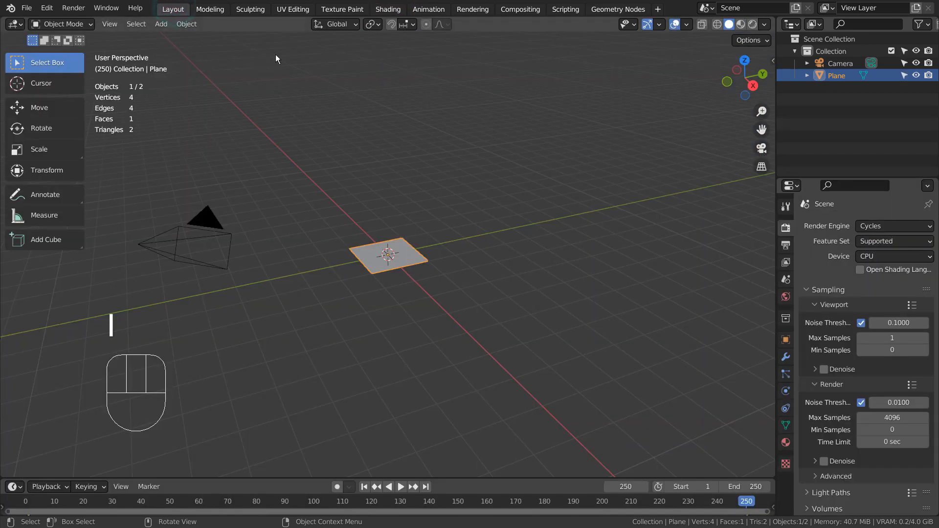
{"action": "left_click", "coordinate": [365, 487]}
{"action": "left_click", "coordinate": [388, 8]}
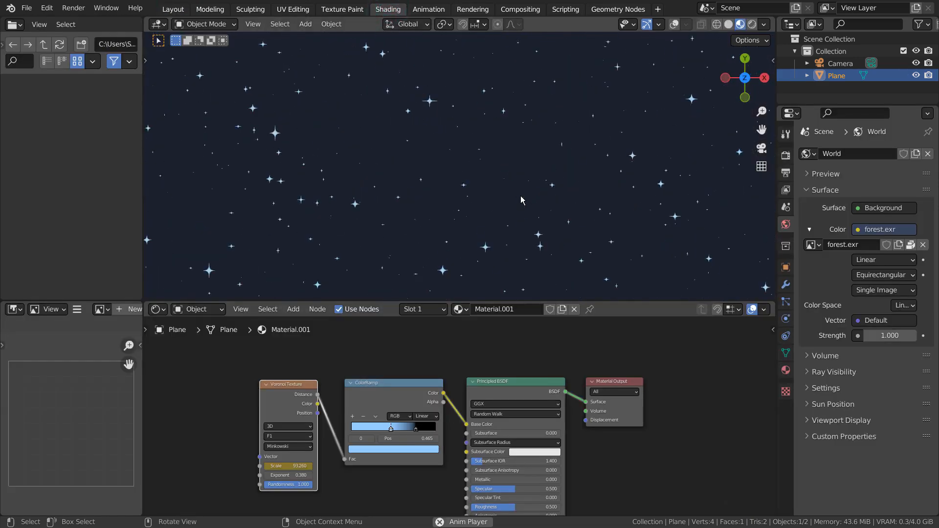
{"action": "scroll", "coordinate": [520, 196], "scroll_direction": "down", "scroll_amount": 3}
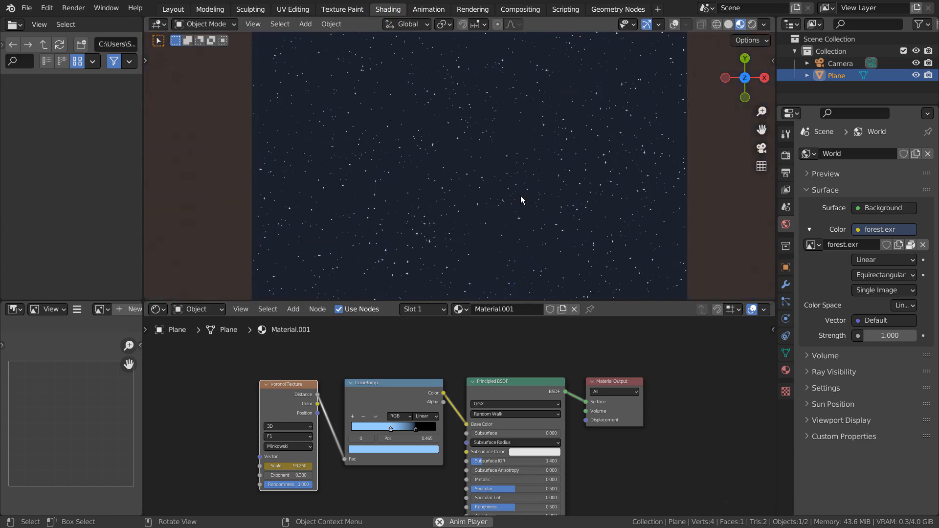
{"action": "scroll", "coordinate": [520, 195], "scroll_direction": "down", "scroll_amount": 1}
{"action": "scroll", "coordinate": [527, 196], "scroll_direction": "up", "scroll_amount": 4}
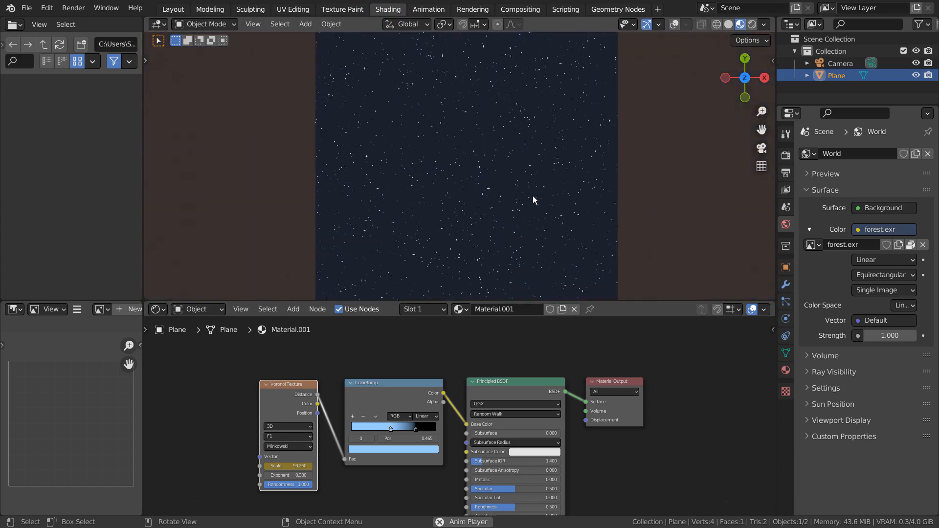
{"action": "scroll", "coordinate": [692, 260], "scroll_direction": "up", "scroll_amount": 2}
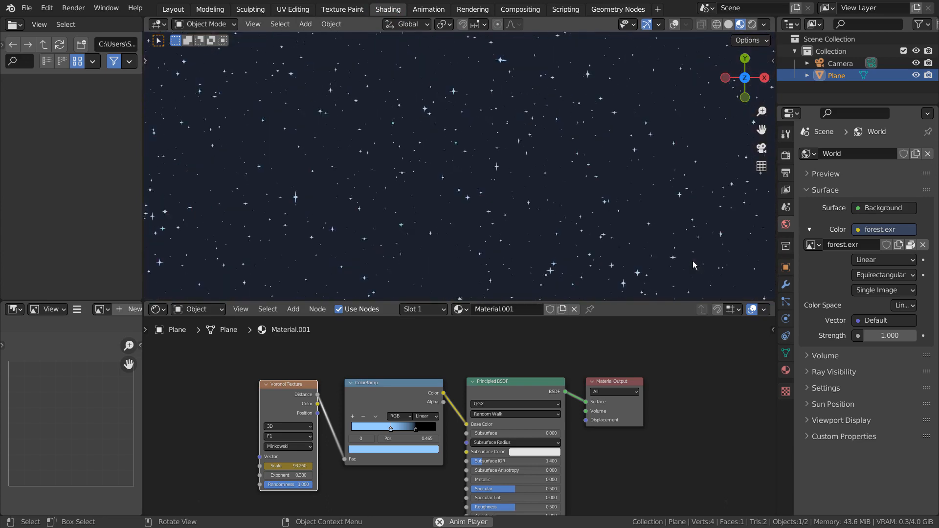